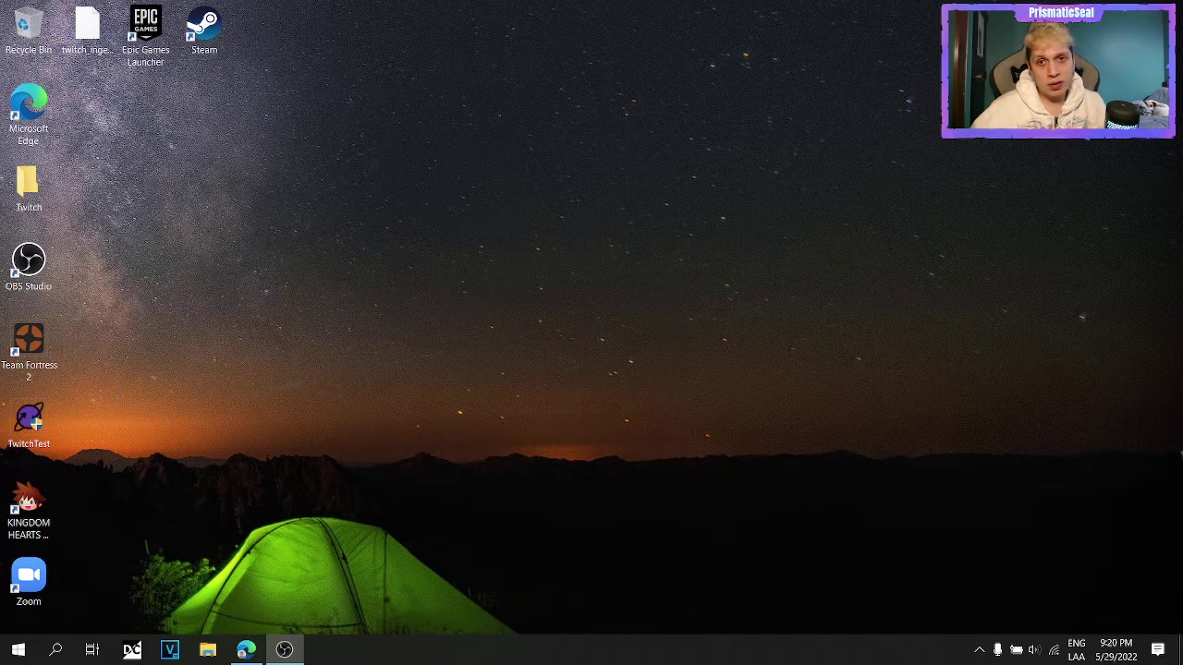
In OBS Settings > Stream, review the Twitch server list and cancel, keeping EU: Stockholm, SE
key(alt+Tab)
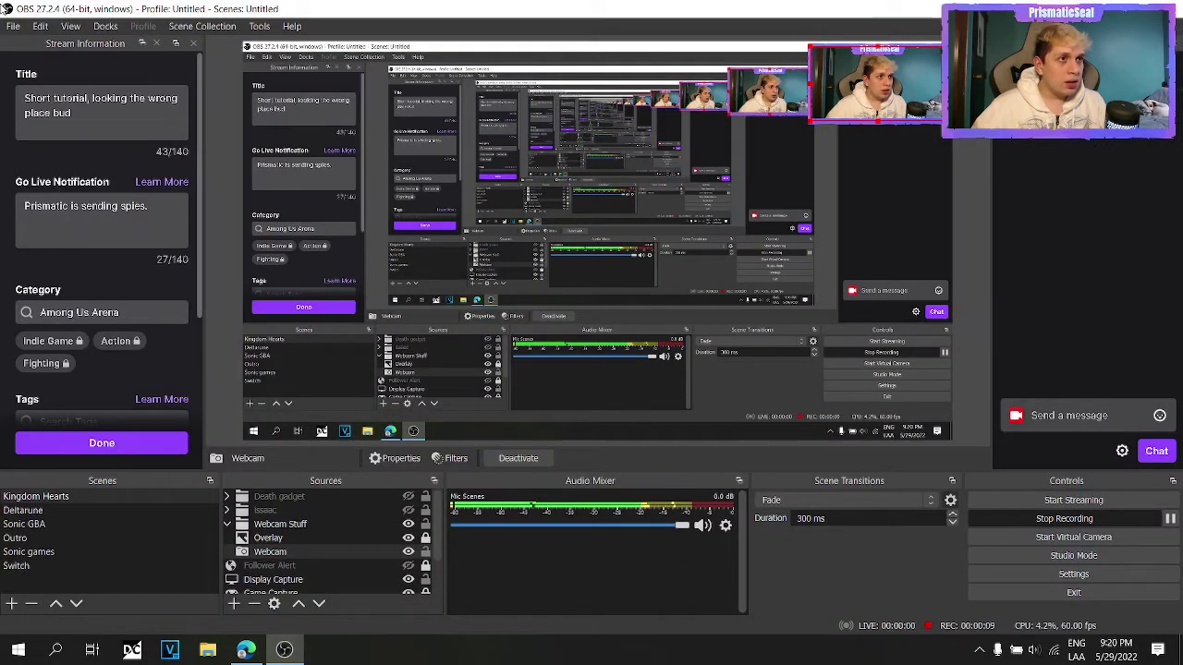
click(15, 25)
click(363, 132)
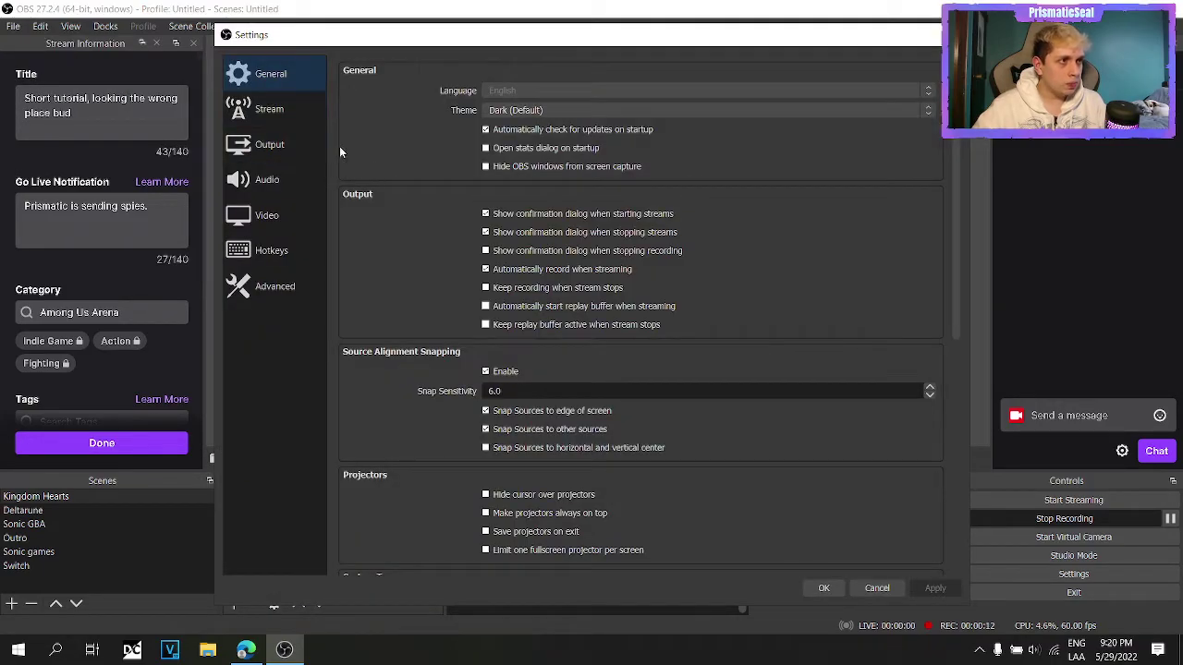
click(298, 107)
click(572, 100)
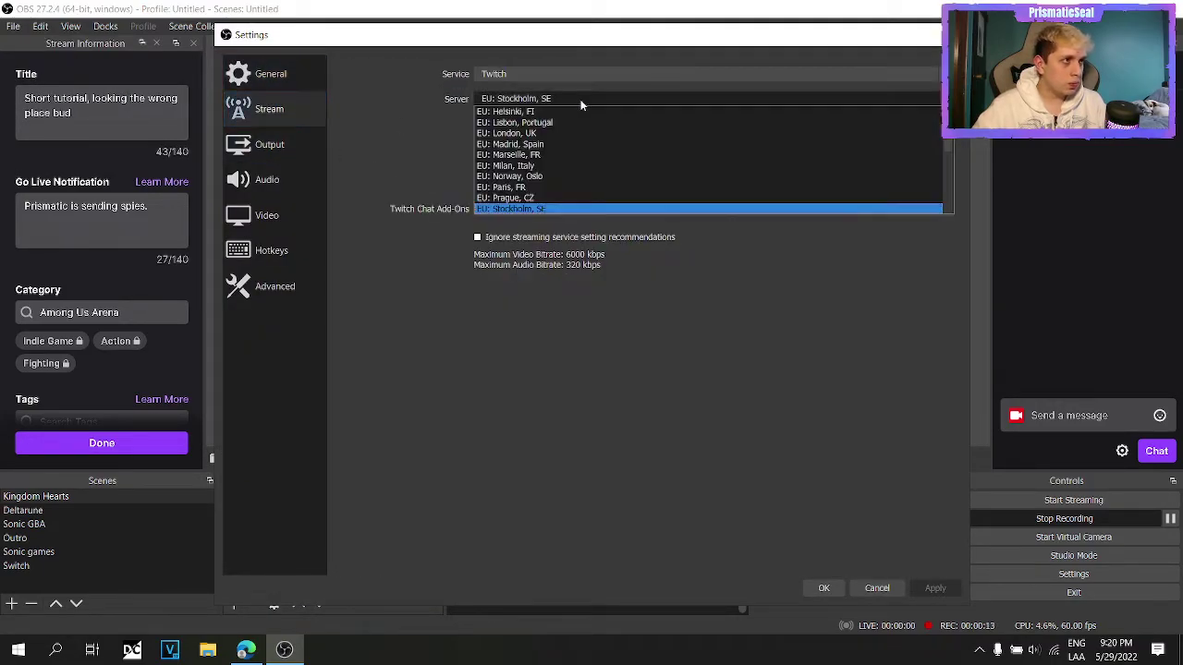
drag(948, 139, 932, 106)
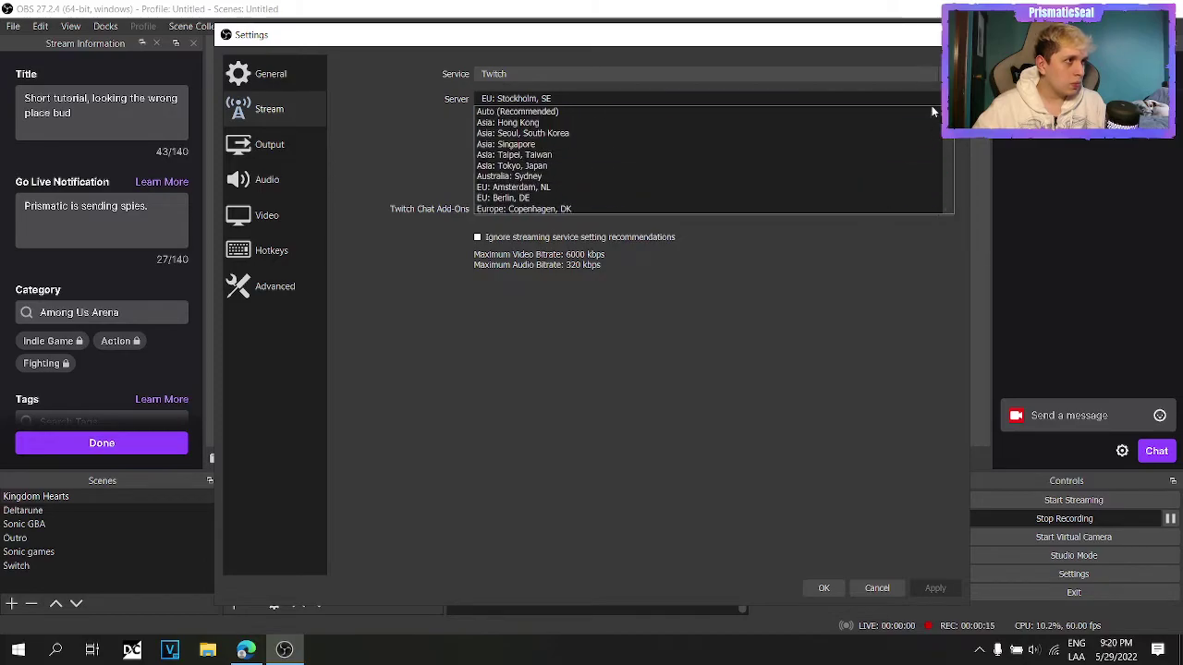
click(884, 304)
click(877, 588)
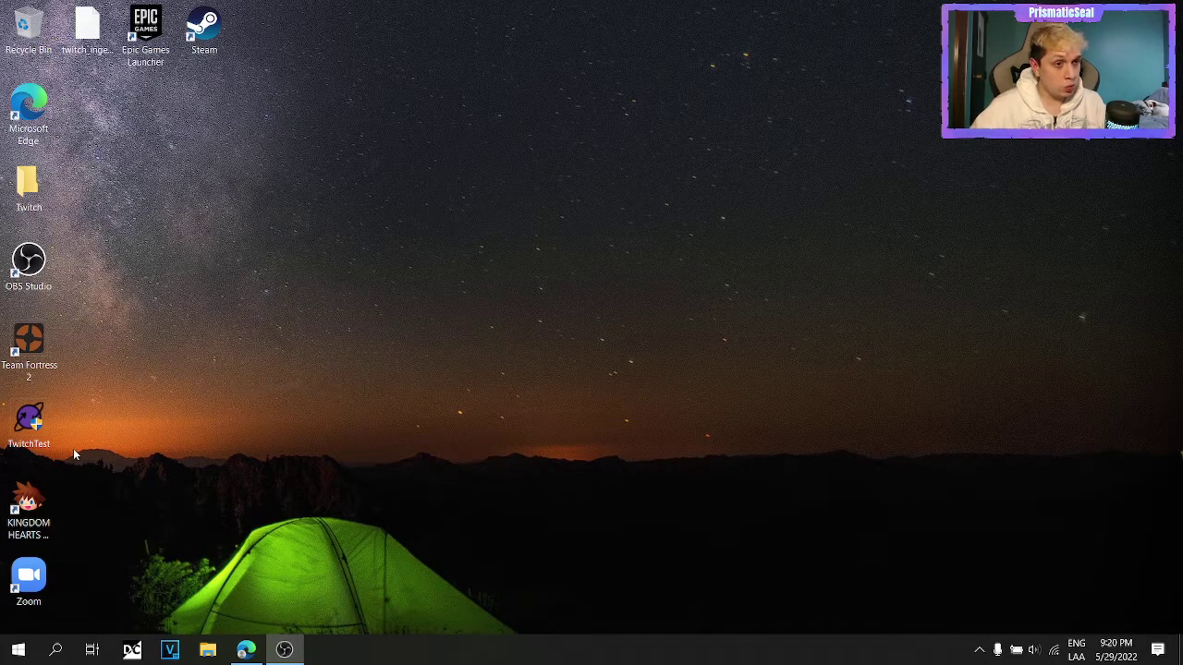
double_click(30, 431)
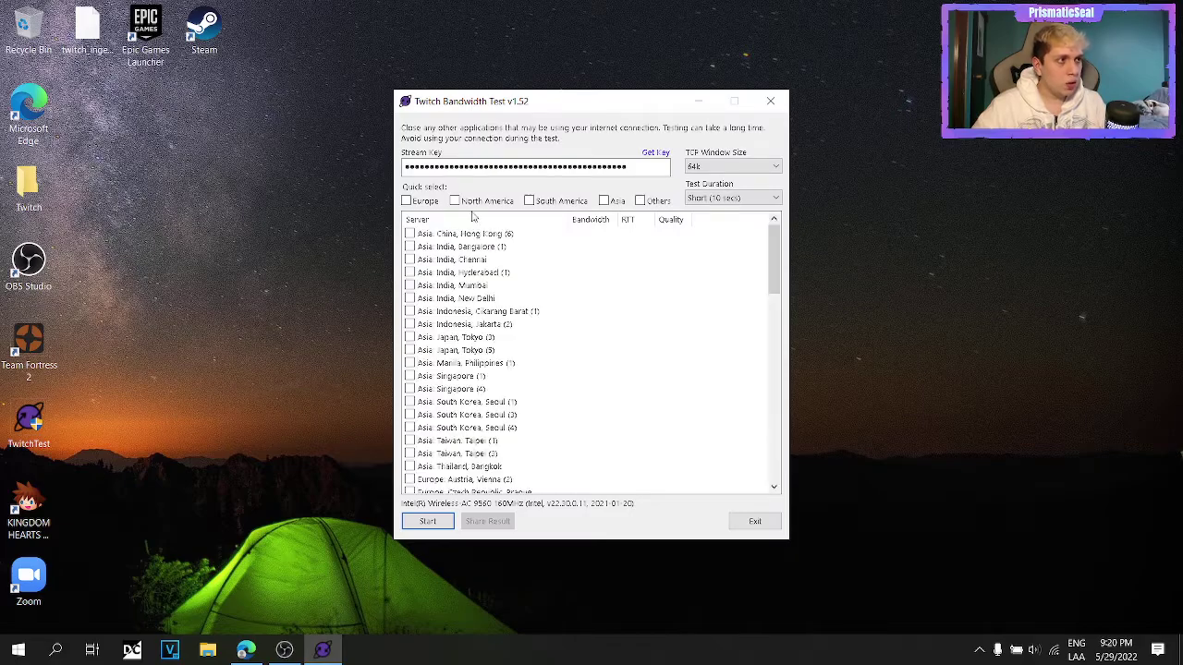
drag(406, 167, 697, 171)
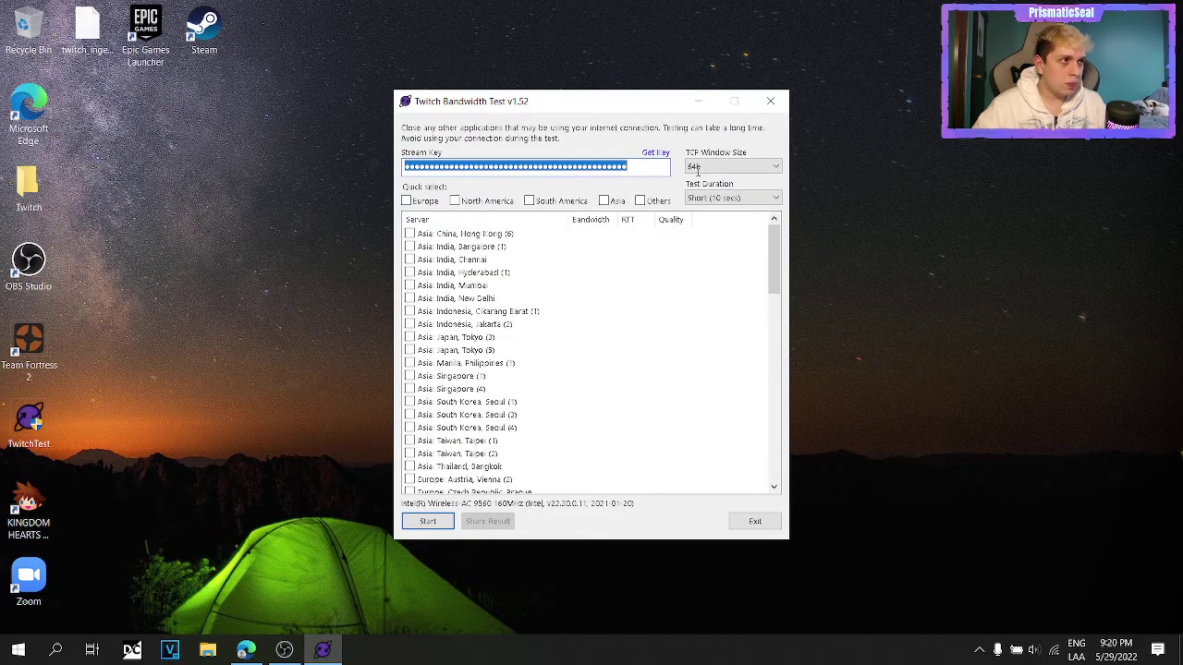
click(701, 271)
drag(775, 266, 766, 227)
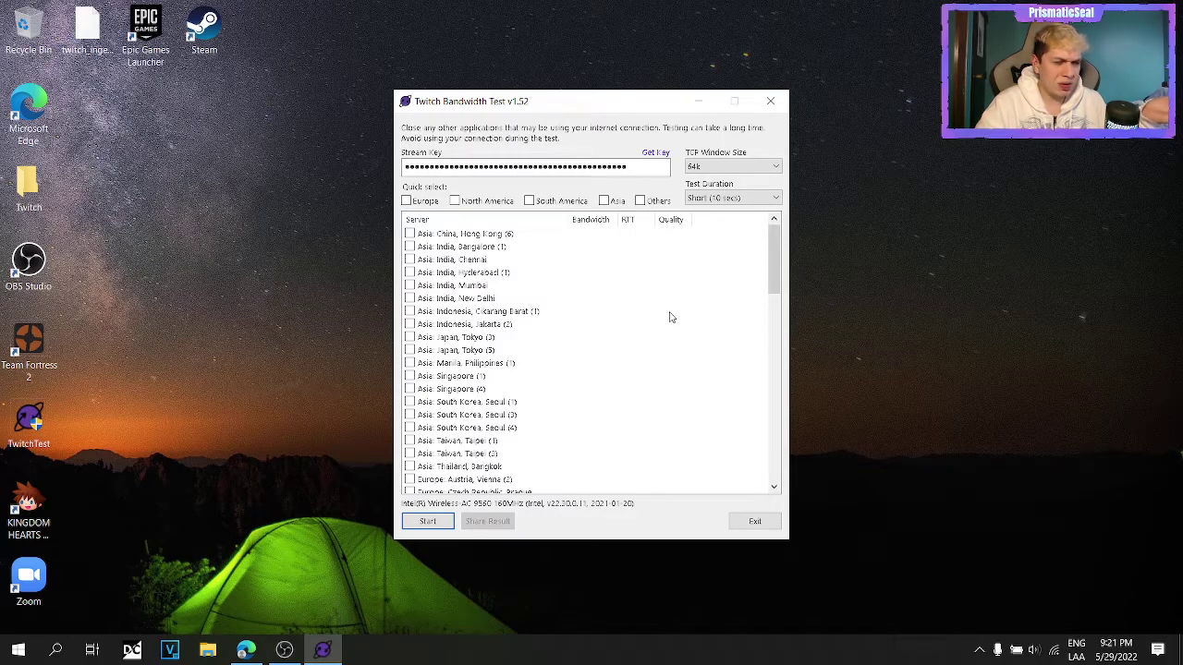
click(770, 101)
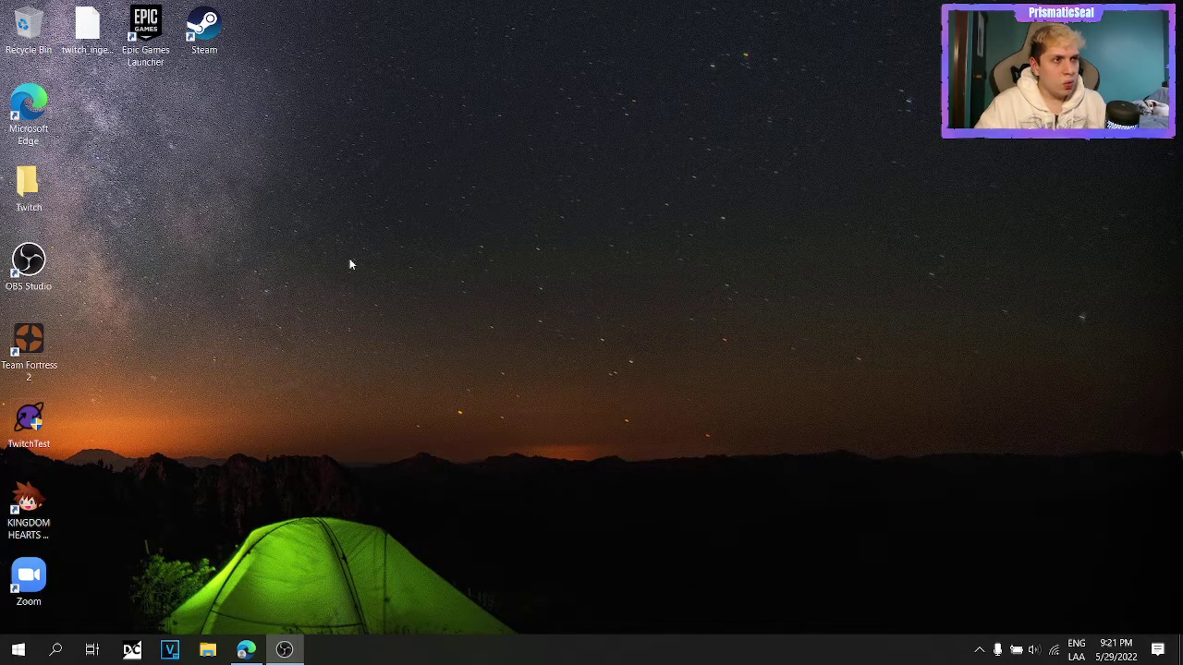
click(88, 44)
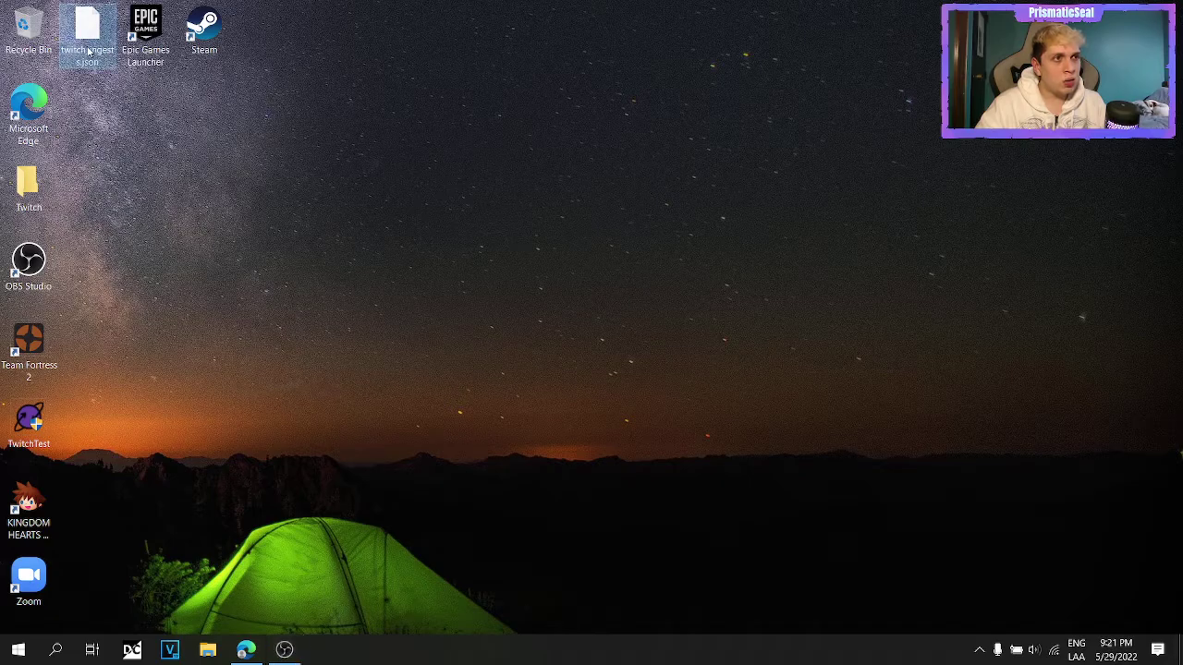
click(130, 168)
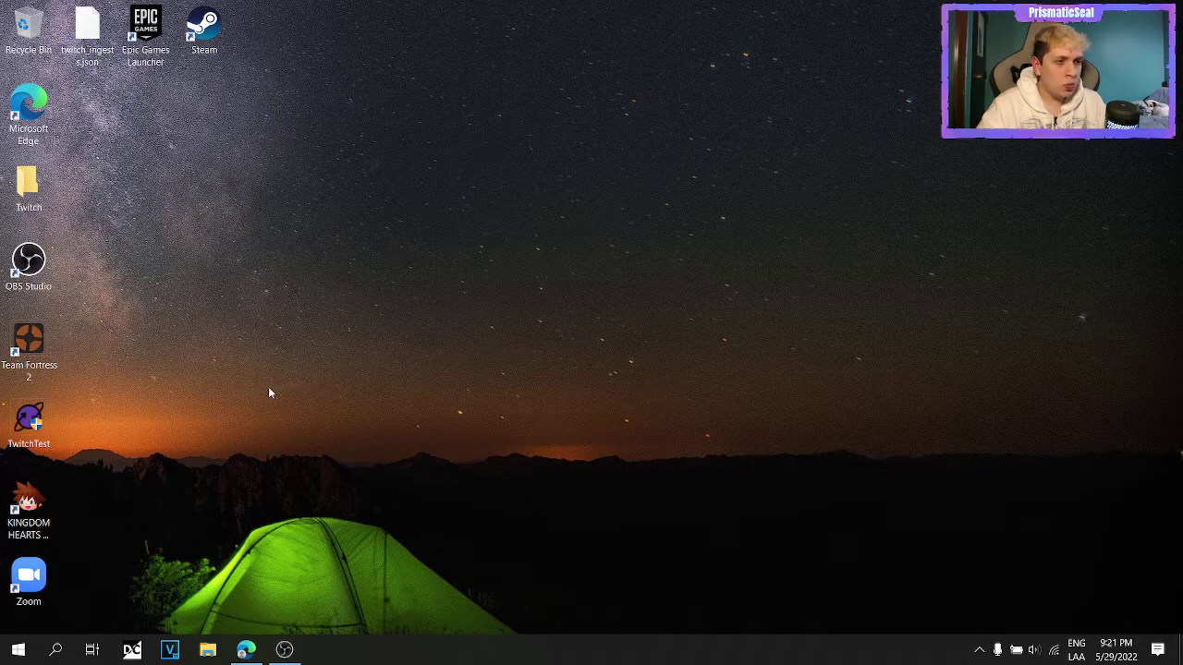
Open the C:\Program Files\obs-studio folder in File Explorer
click(210, 651)
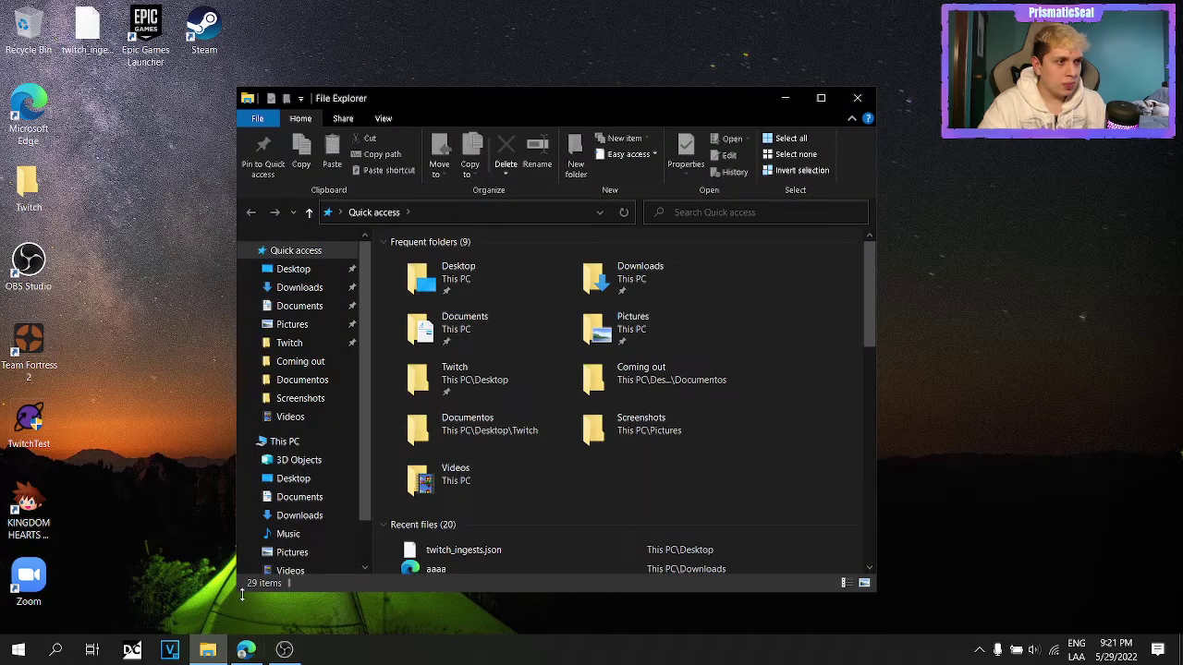
scroll(277, 522, down, 2)
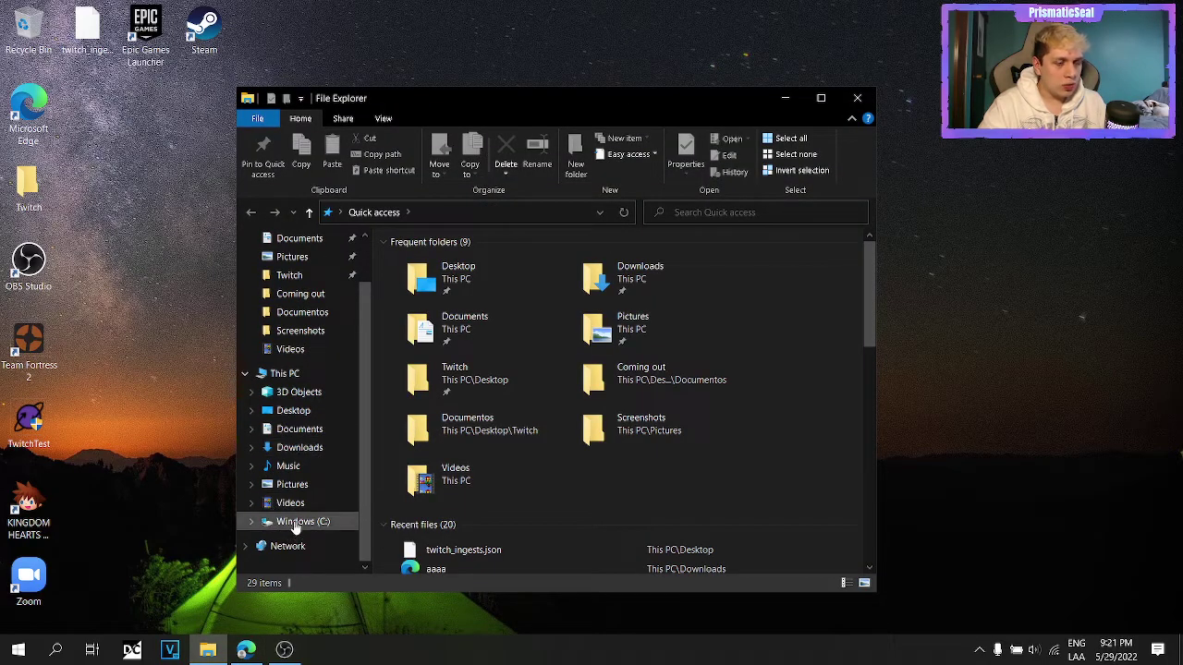
click(294, 523)
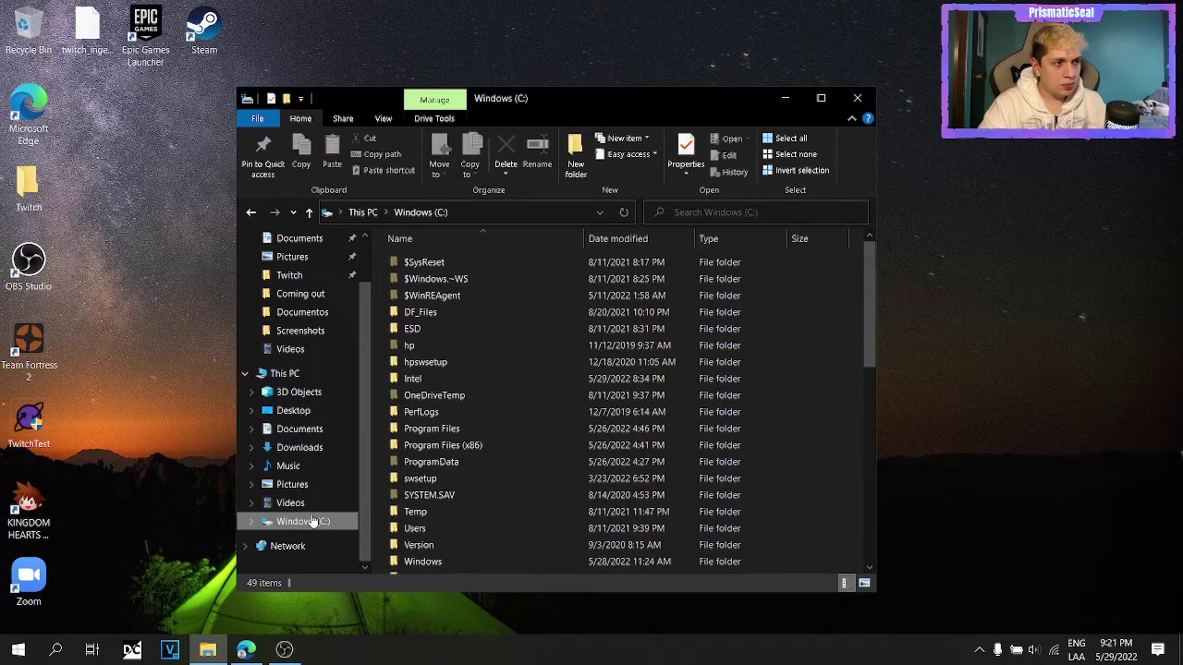
double_click(444, 431)
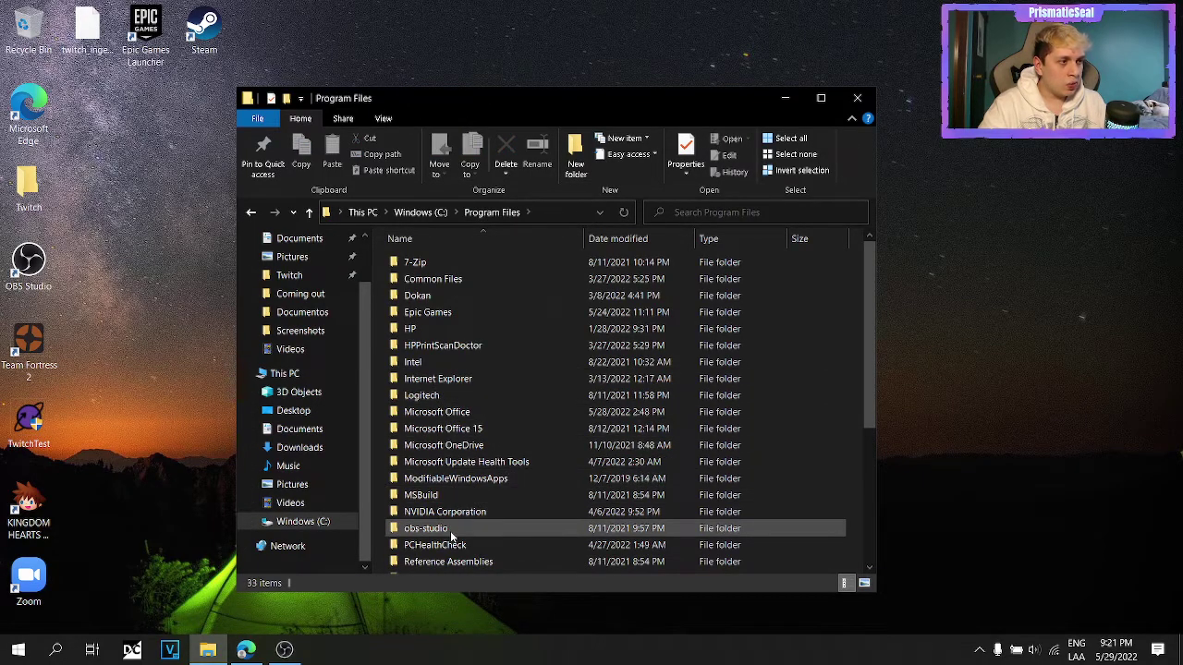
double_click(434, 528)
Select the obs-studio folder items and the desktop twitch_ingests.json file, then clear the selection
drag(565, 391, 386, 257)
click(87, 33)
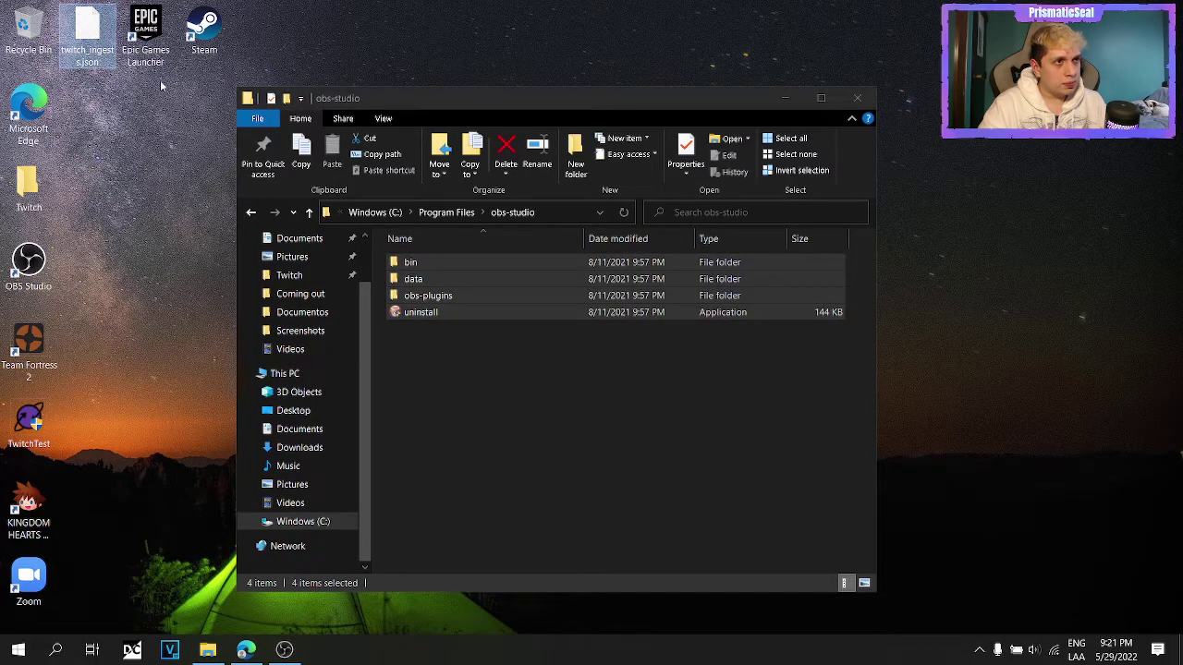
click(748, 211)
click(623, 381)
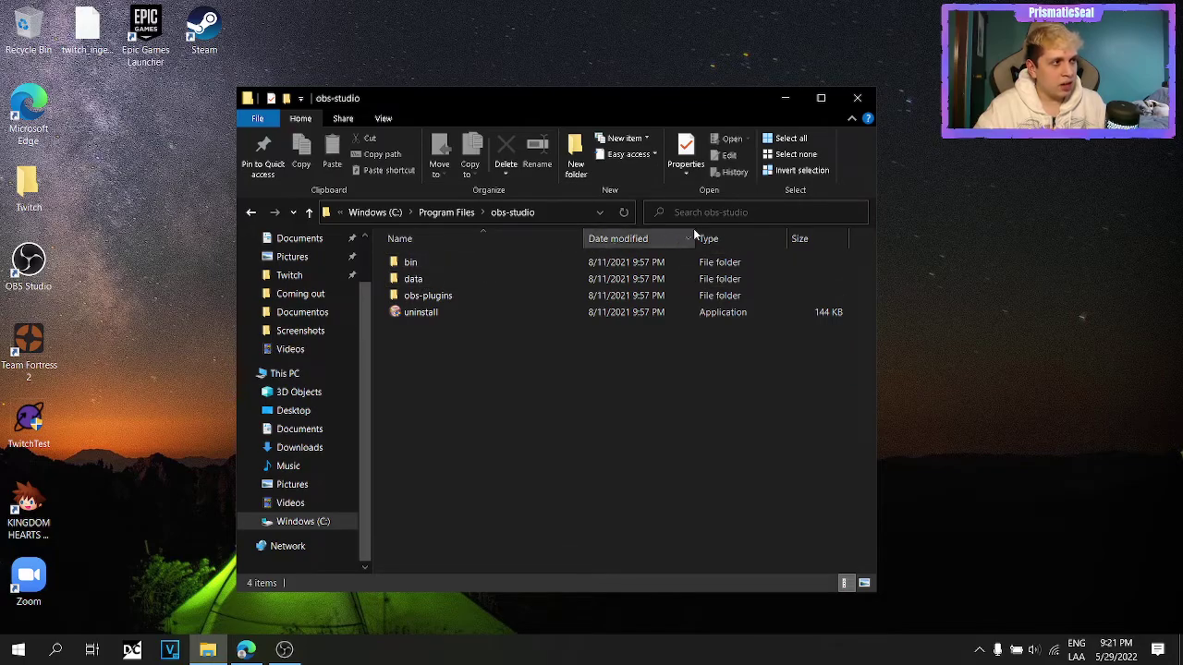
Search the obs-studio folder for 'twitch'
click(722, 212)
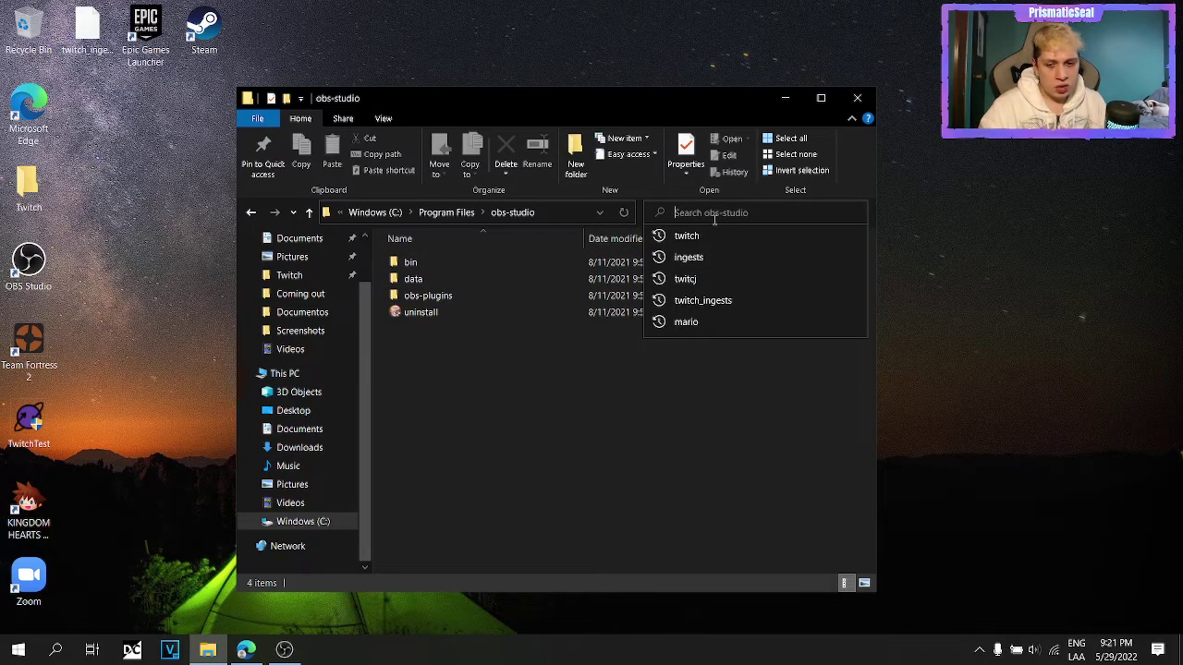
text(twitc)
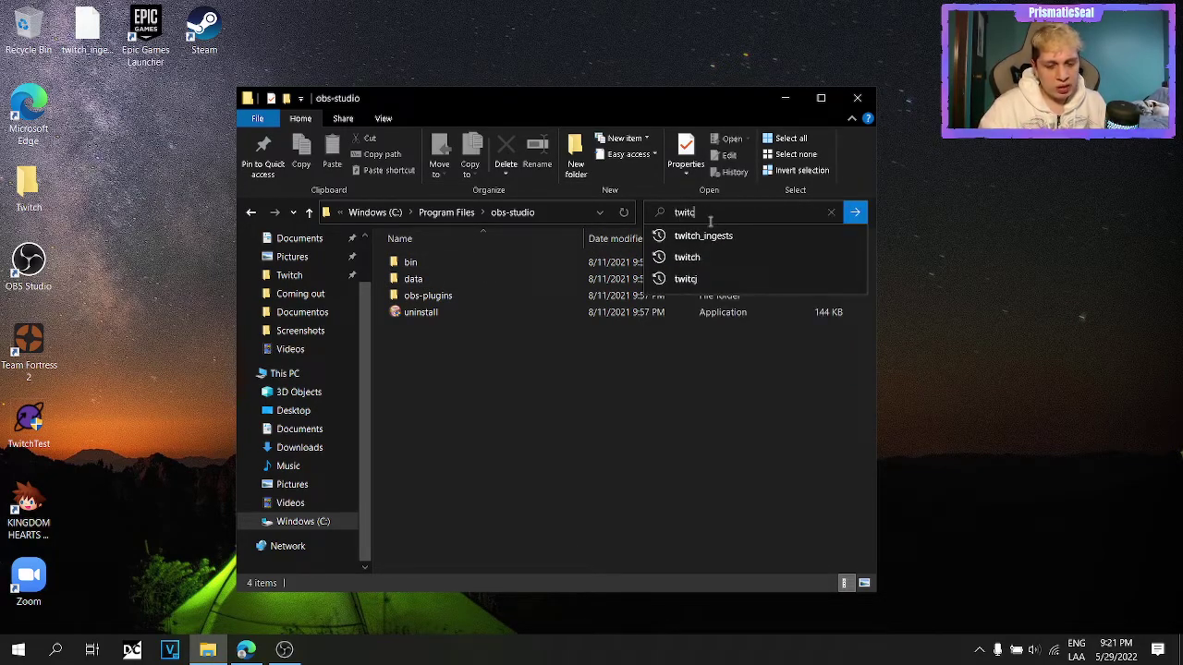
text(h)
click(704, 237)
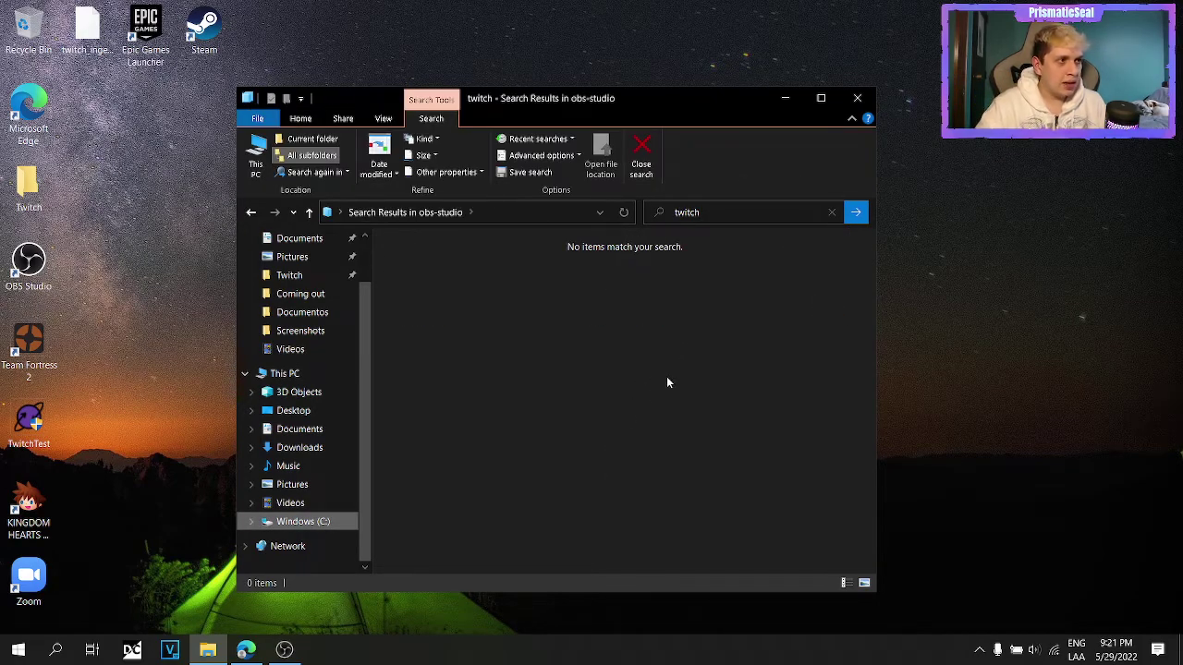
Clear the empty 'twitch' search and go back to the obs-studio folder
click(832, 214)
click(571, 360)
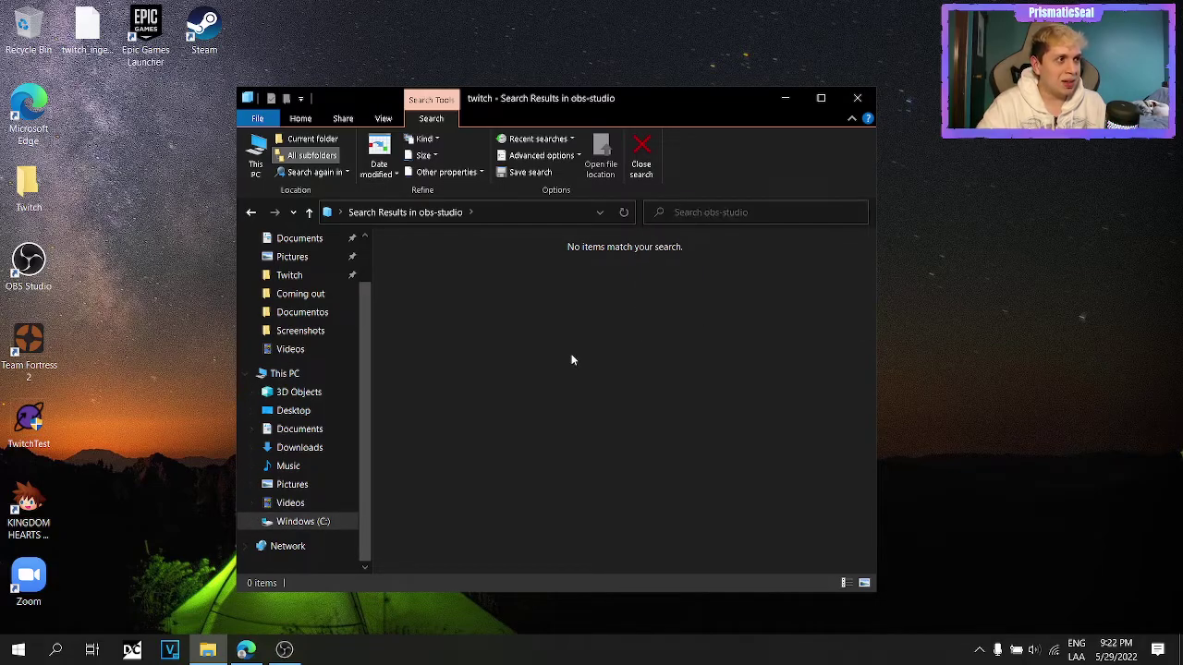
click(251, 213)
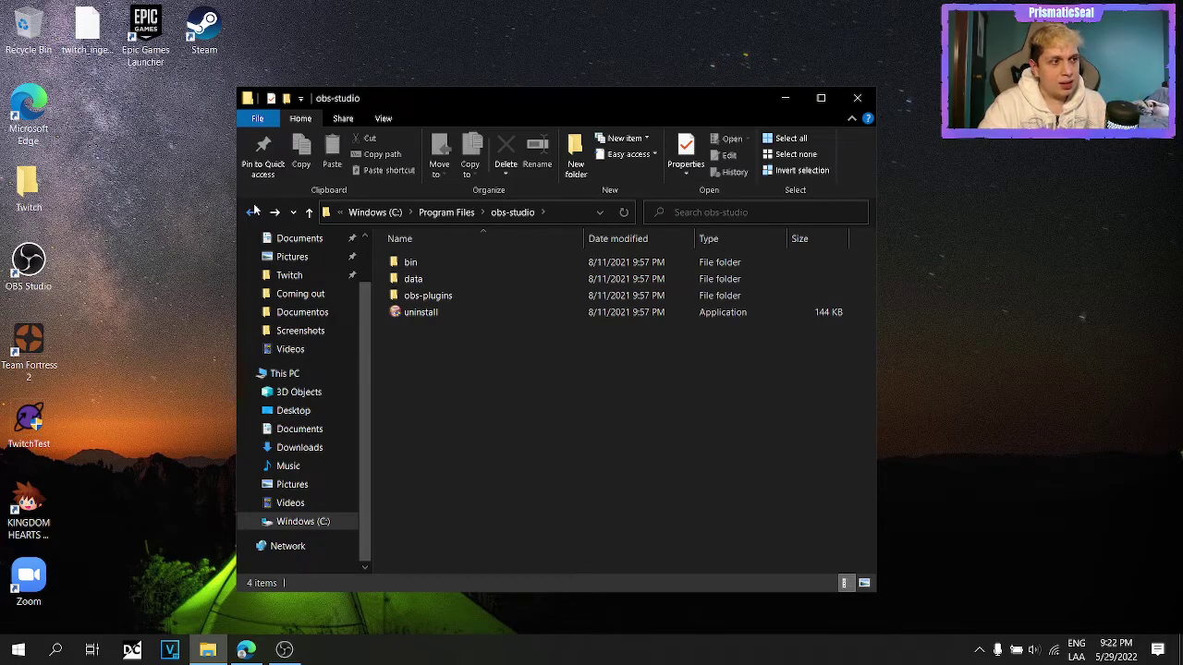
Open the user's profile folder under C:\Users
click(296, 522)
scroll(474, 446, down, 2)
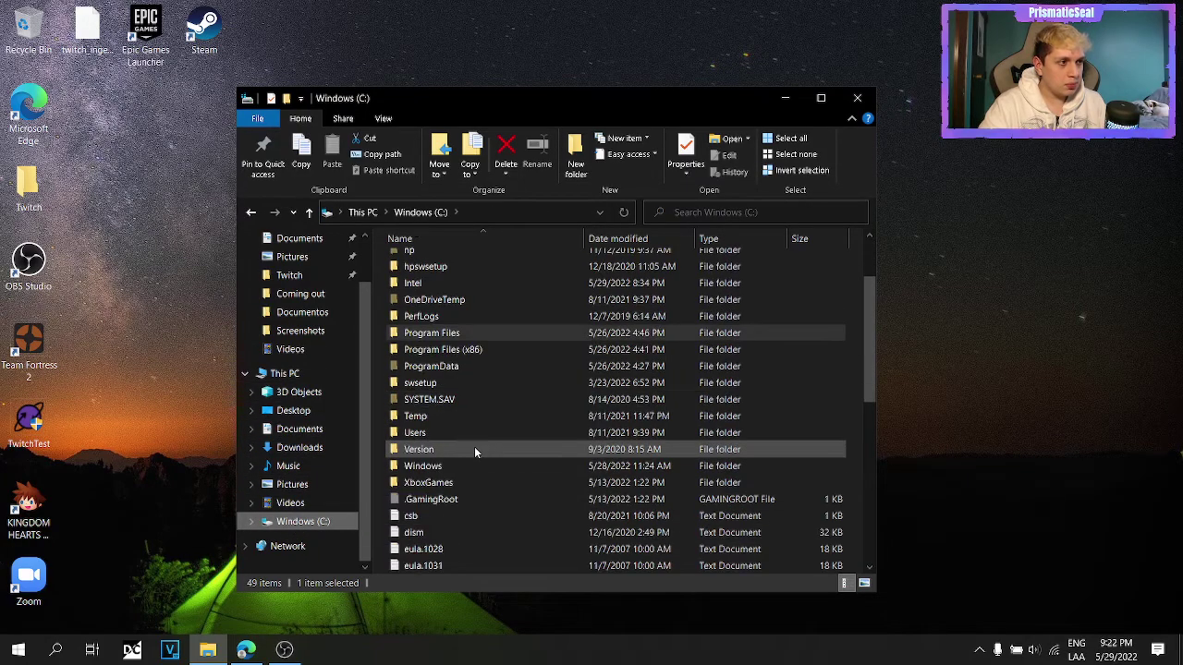
double_click(418, 432)
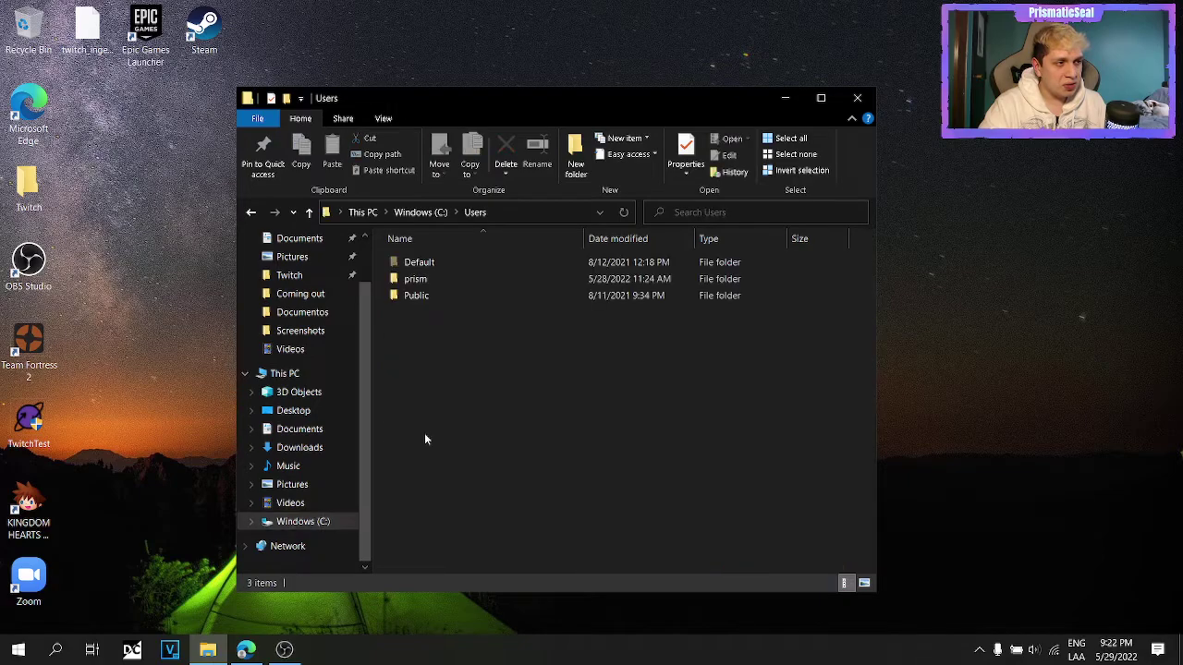
double_click(417, 279)
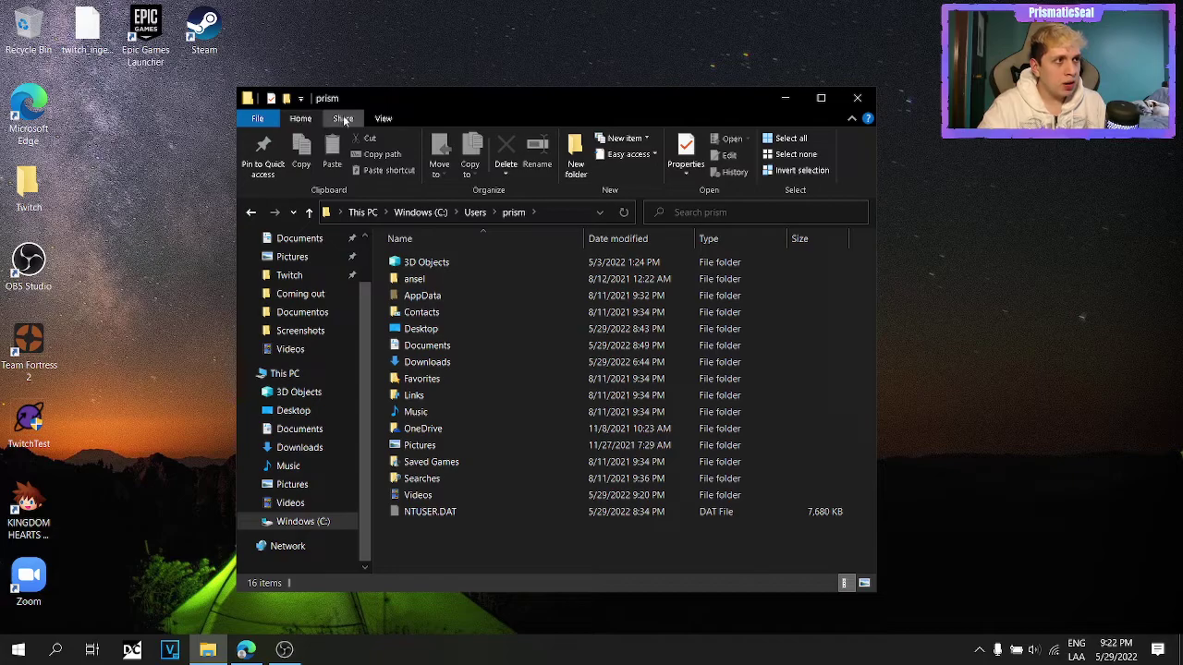
Turn on Hidden items in the View options so AppData appears
click(383, 120)
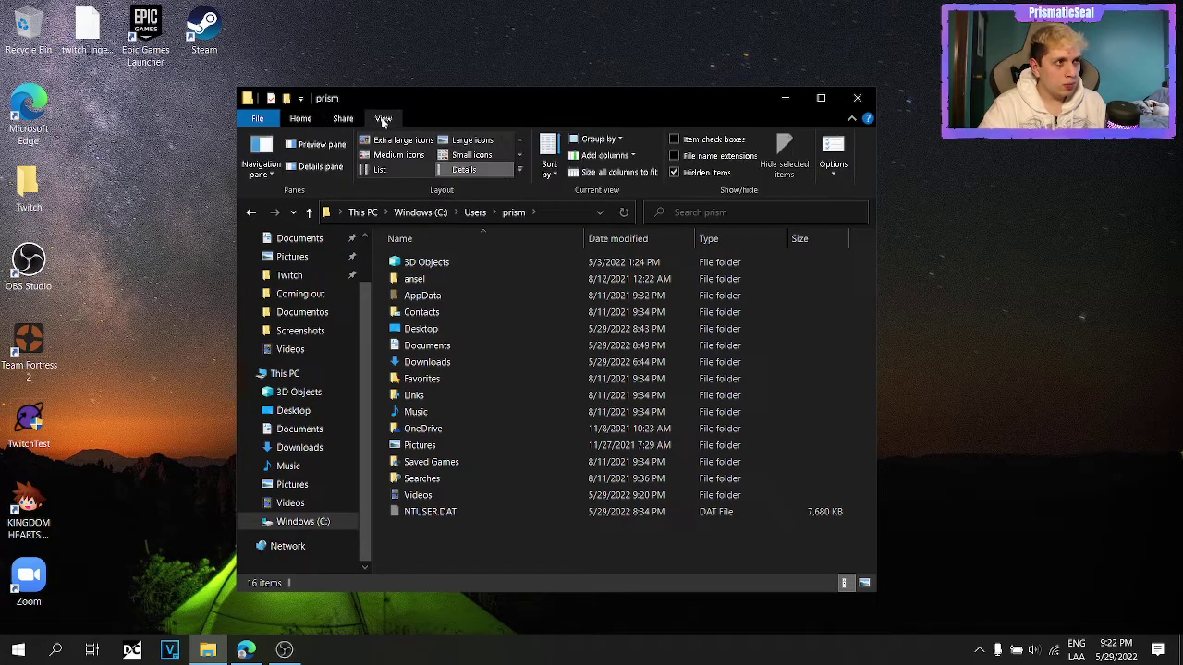
click(675, 173)
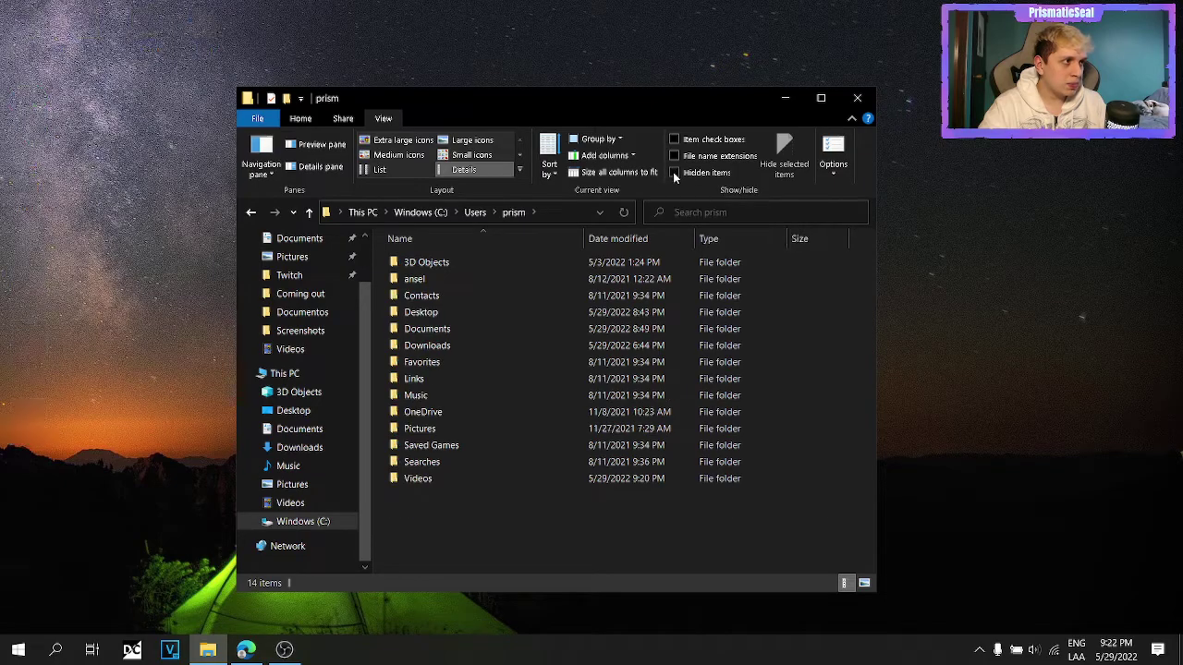
click(673, 173)
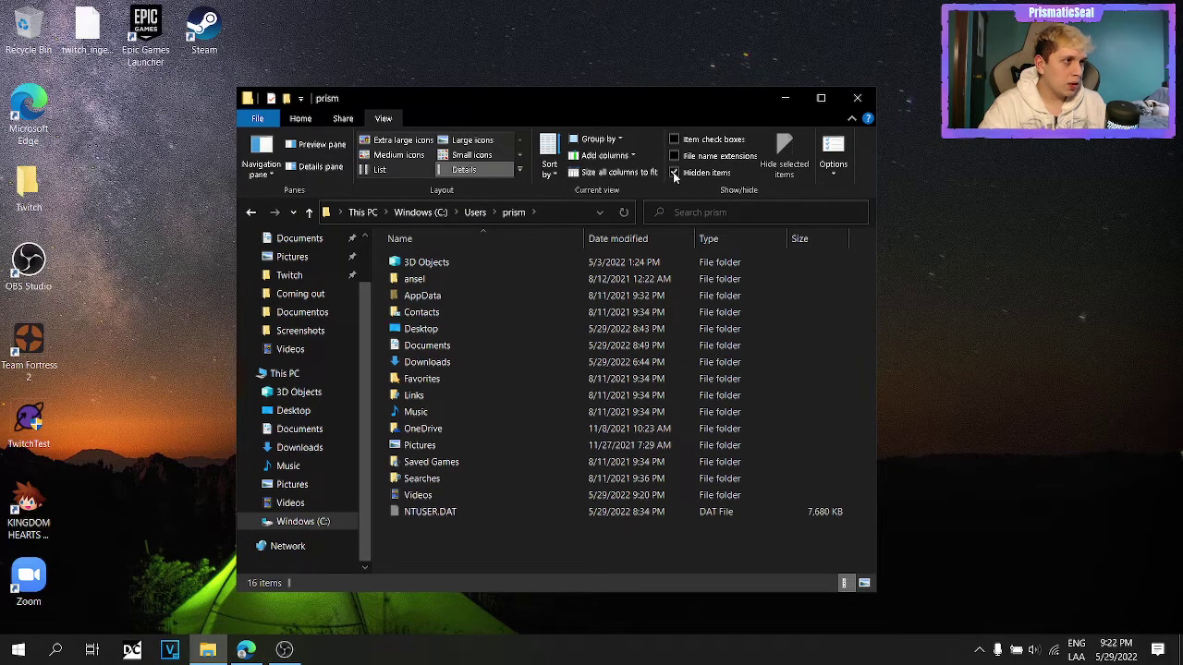
click(674, 173)
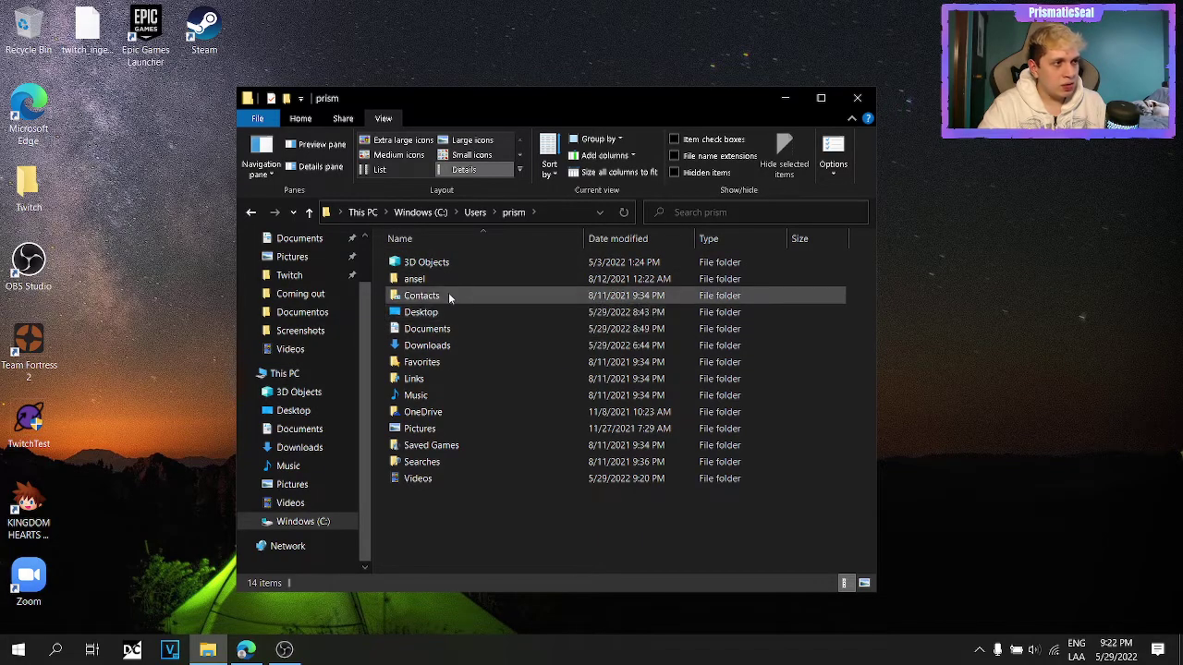
click(674, 172)
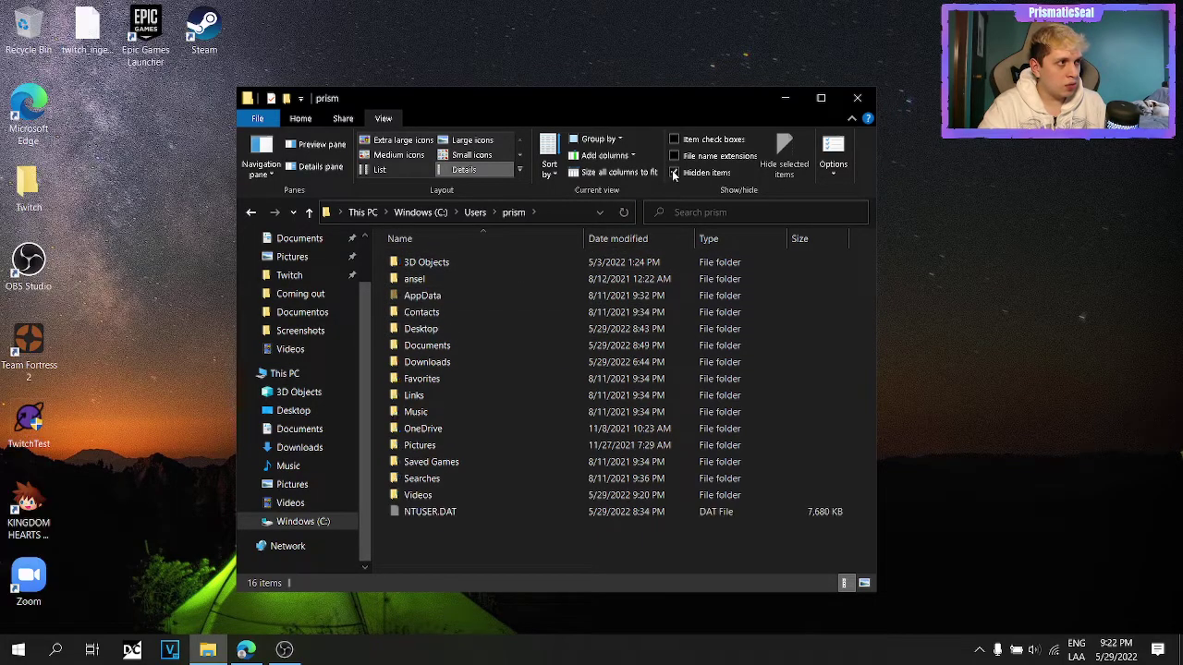
Open the AppData\Roaming\obs-studio folder
double_click(448, 296)
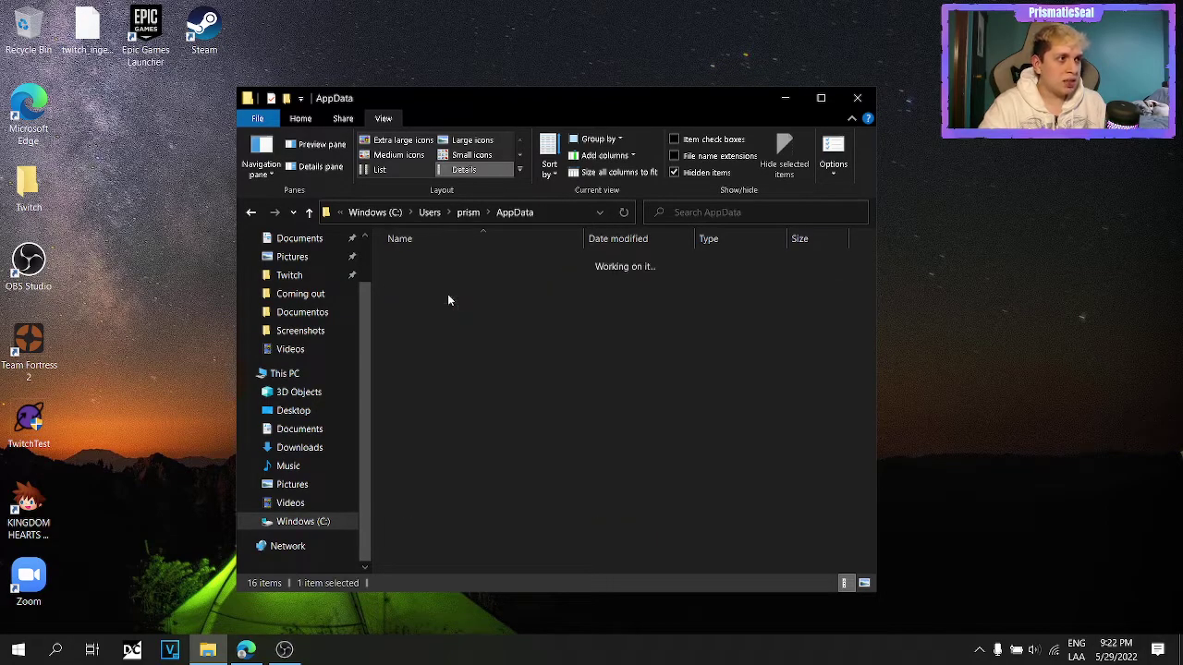
double_click(447, 294)
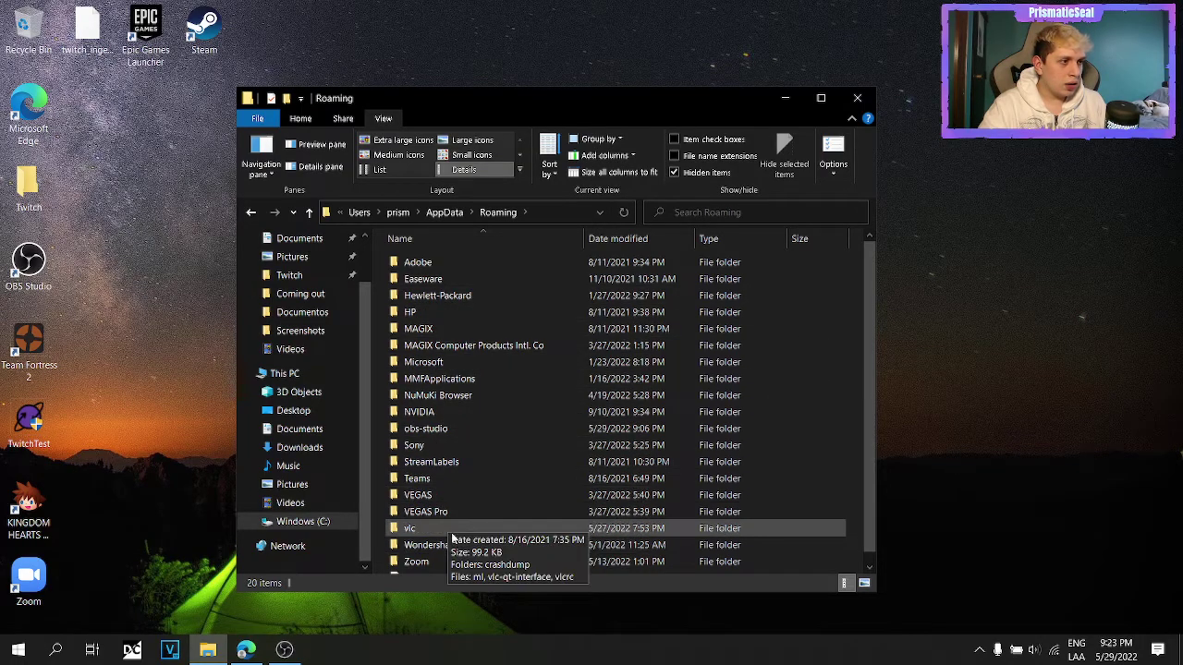
double_click(471, 429)
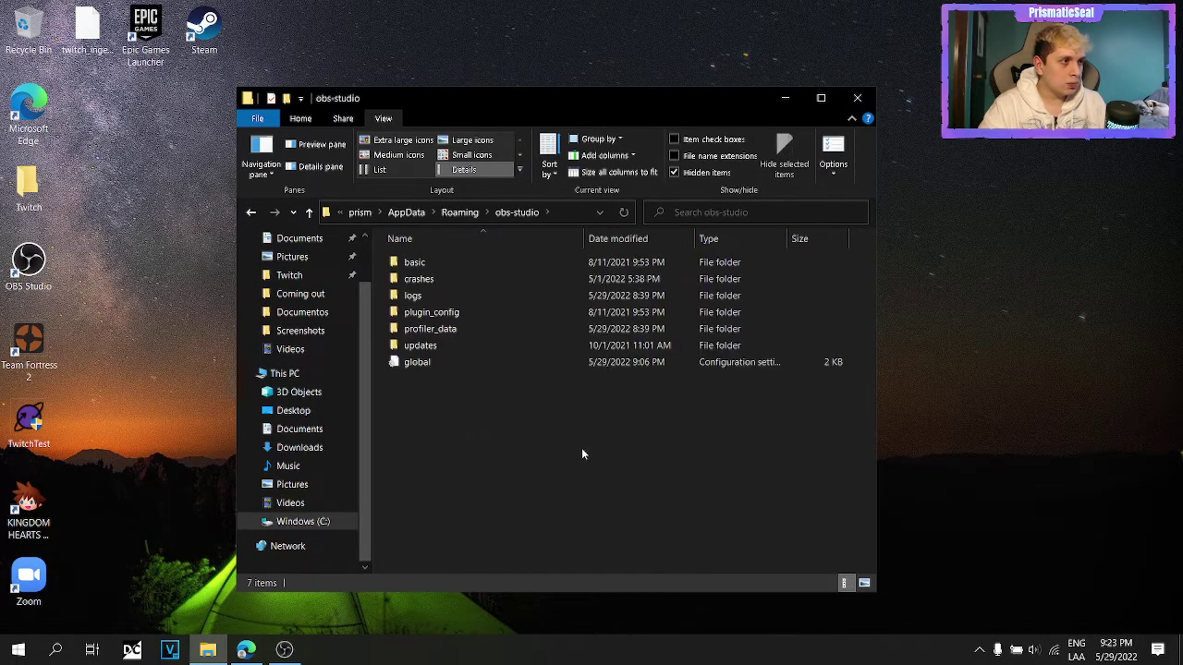
Search obs-studio for 'twitch', which finds nothing, and check twitch_ingests.json on the desktop
click(721, 213)
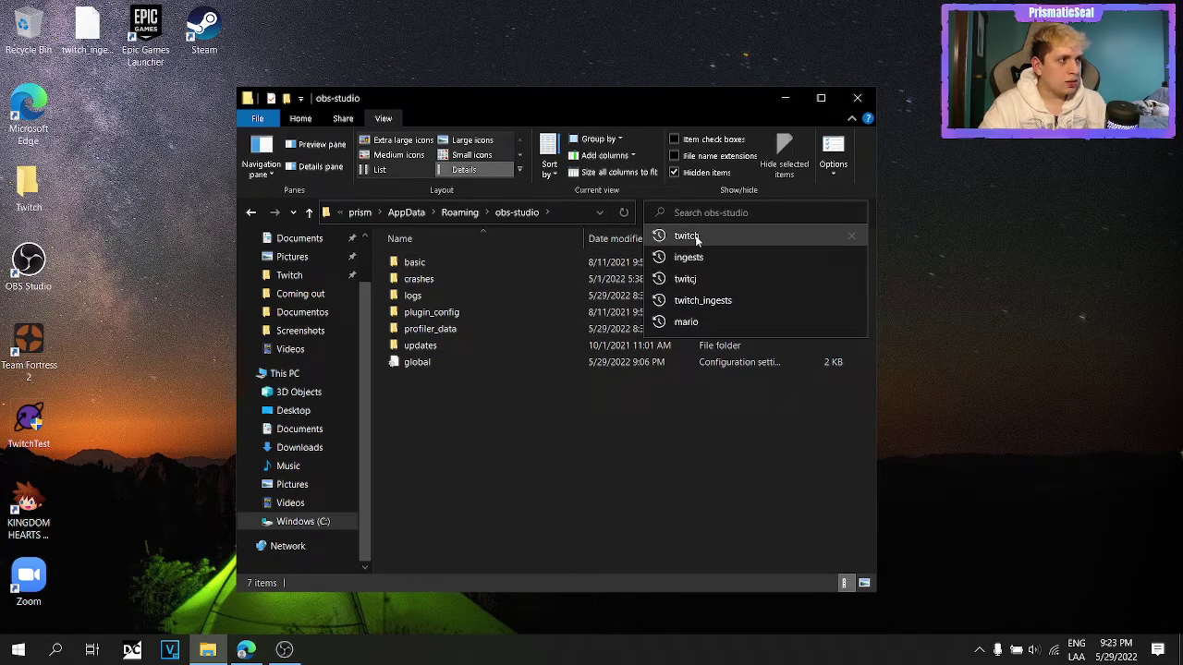
click(696, 238)
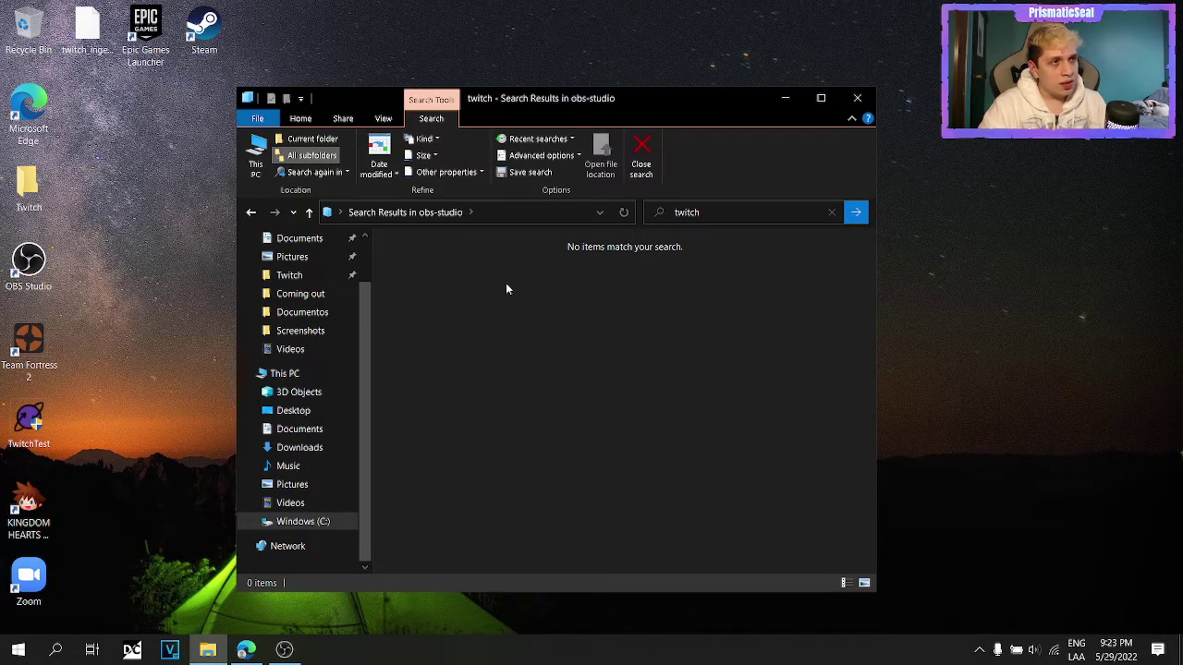
click(88, 33)
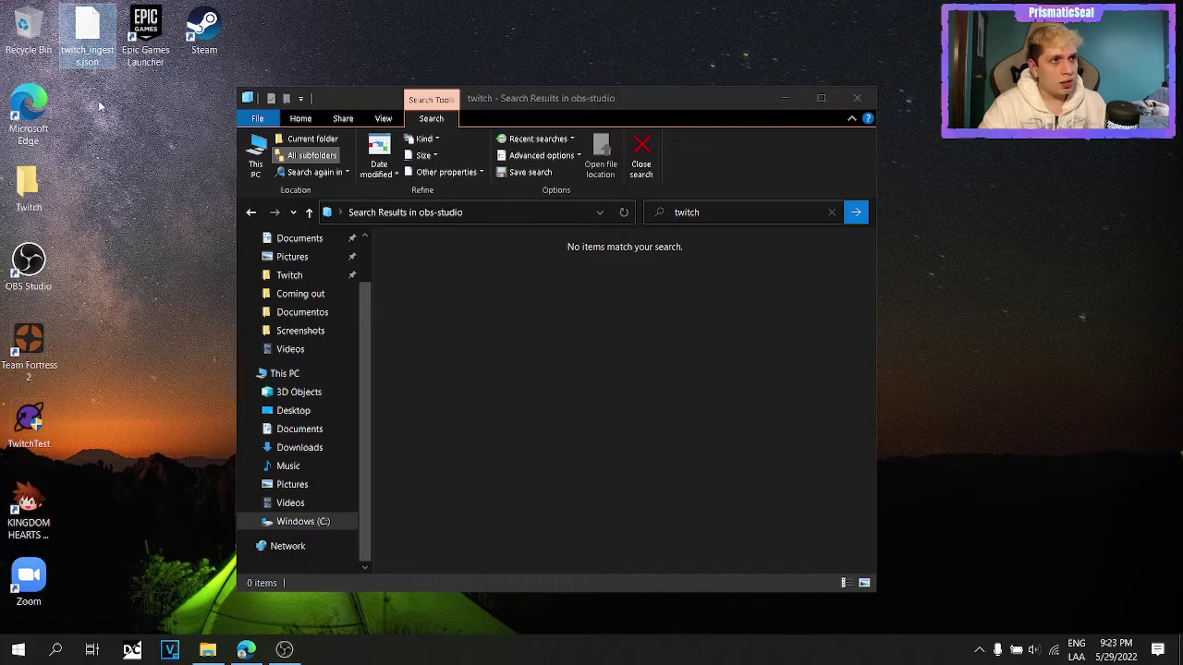
click(256, 235)
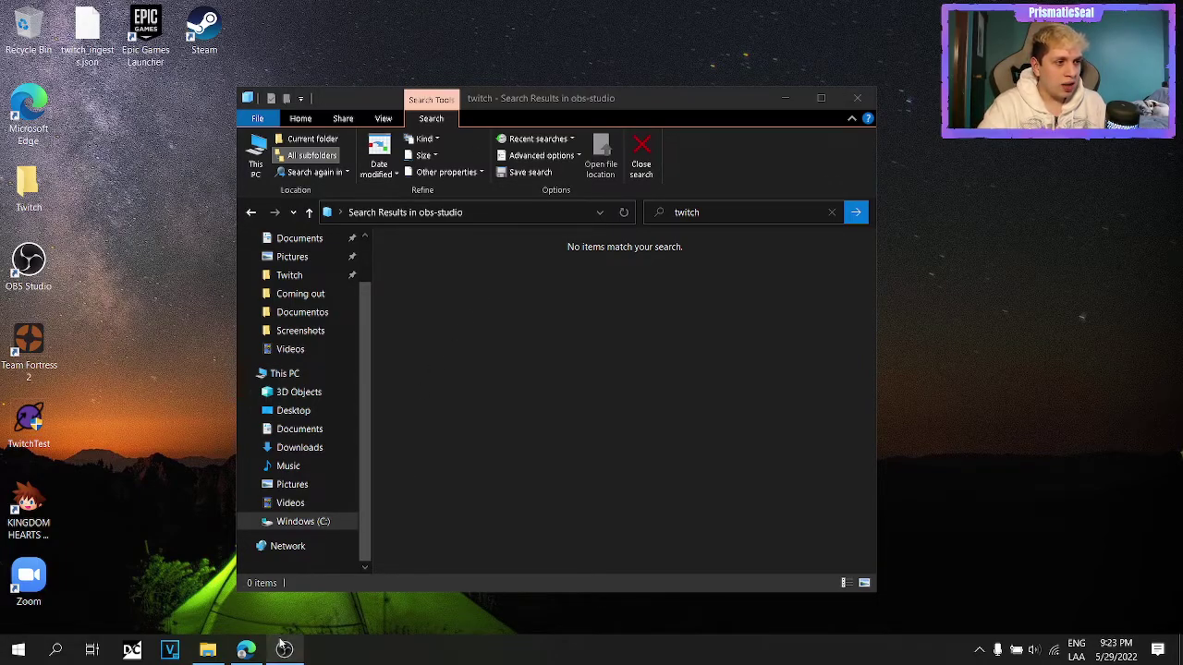
Close the search window, move the TwitchTest shortcut beside Steam, and select twitch_ingests.json
mouse_move(284, 646)
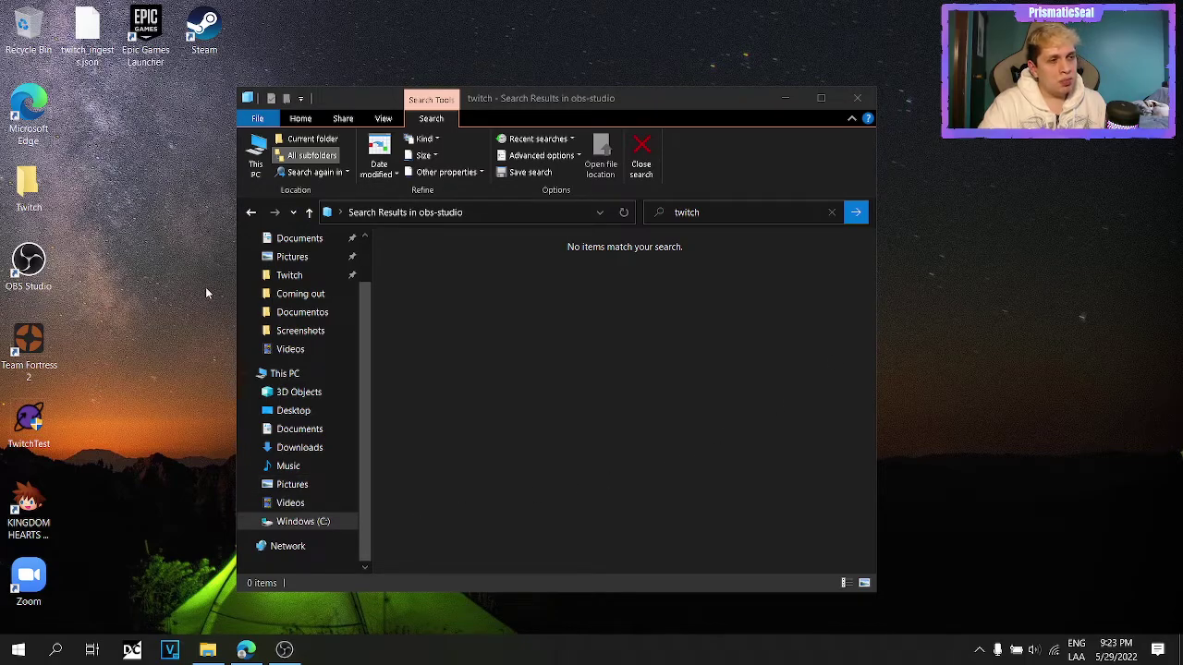
click(857, 98)
drag(29, 420, 229, 2)
click(332, 130)
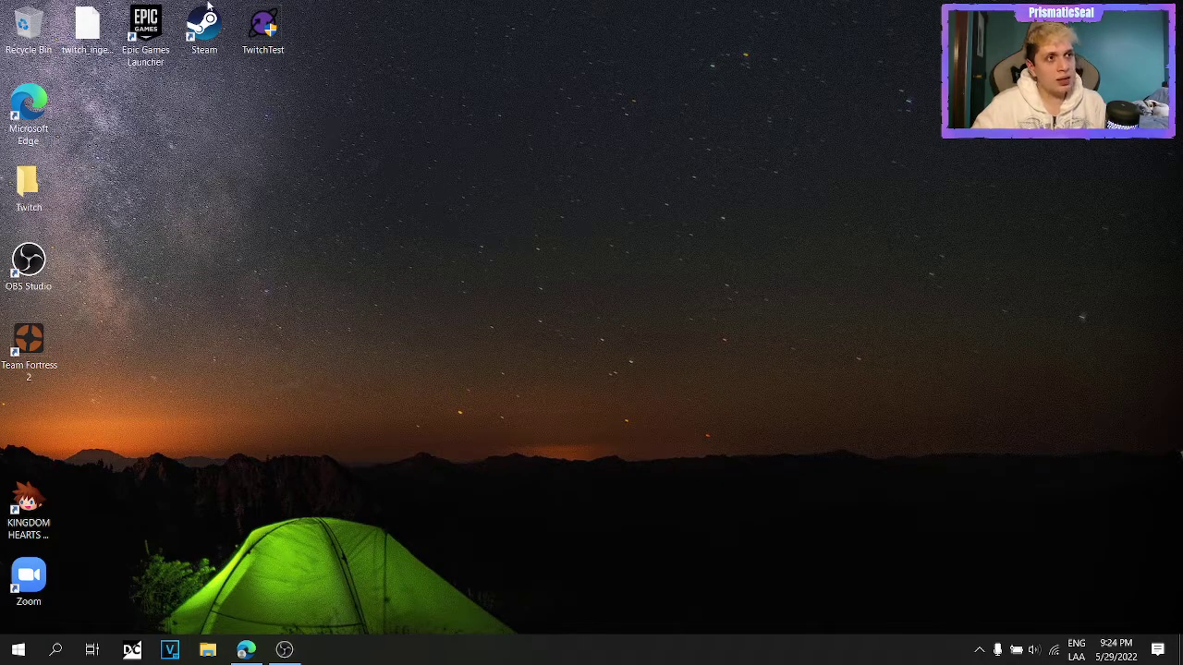
click(74, 39)
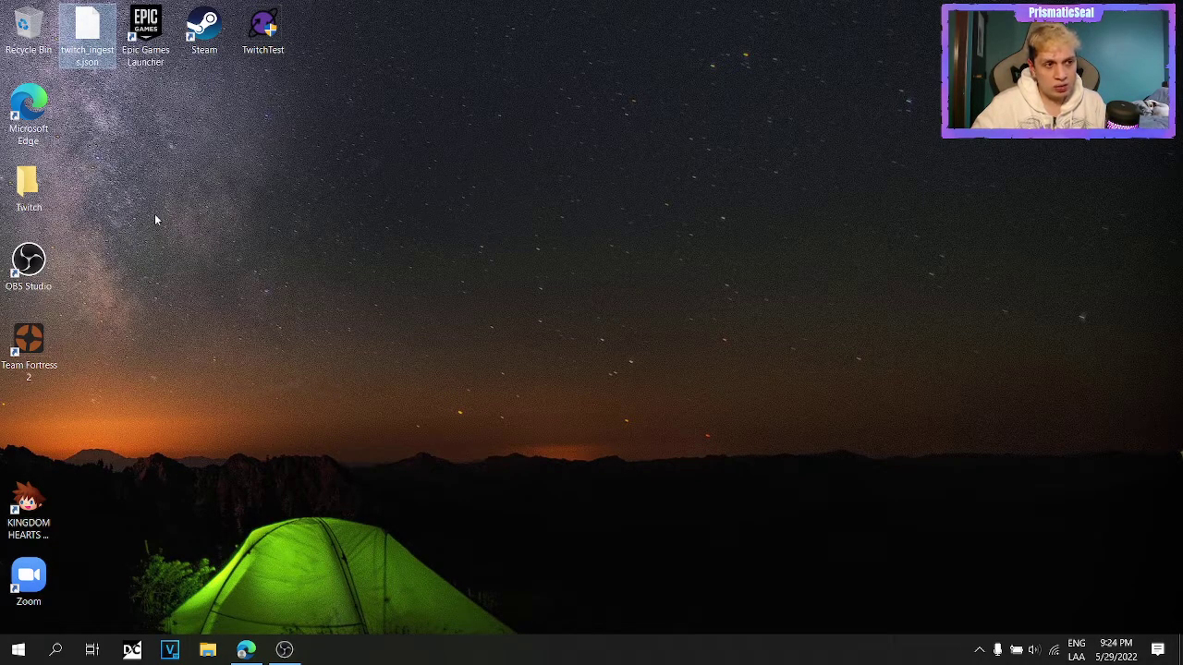